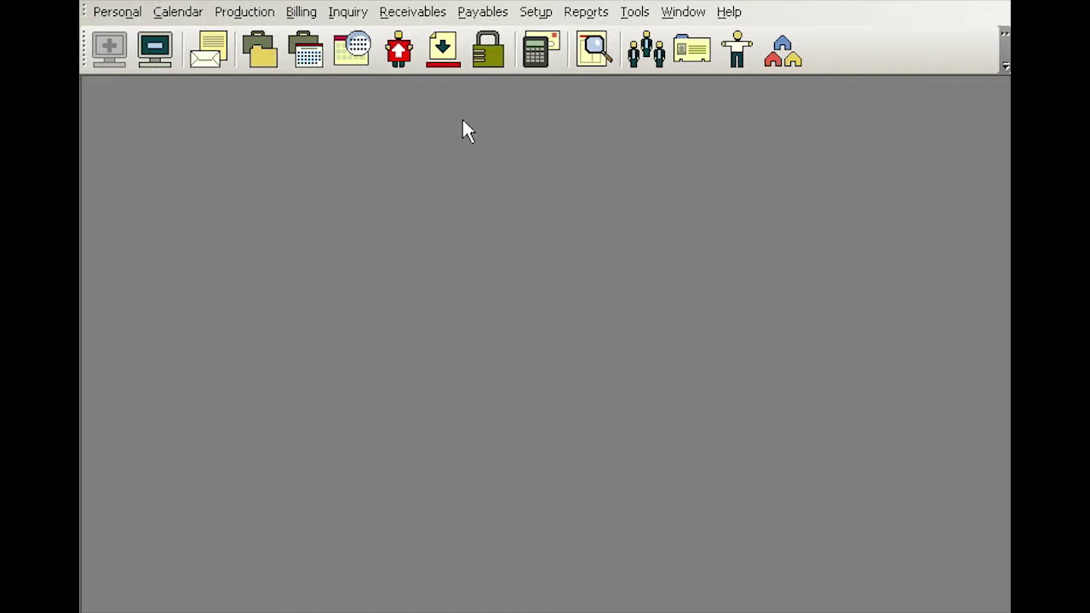
Glance at the Setup list without choosing anything, then bring up the Contacts search window
click(537, 12)
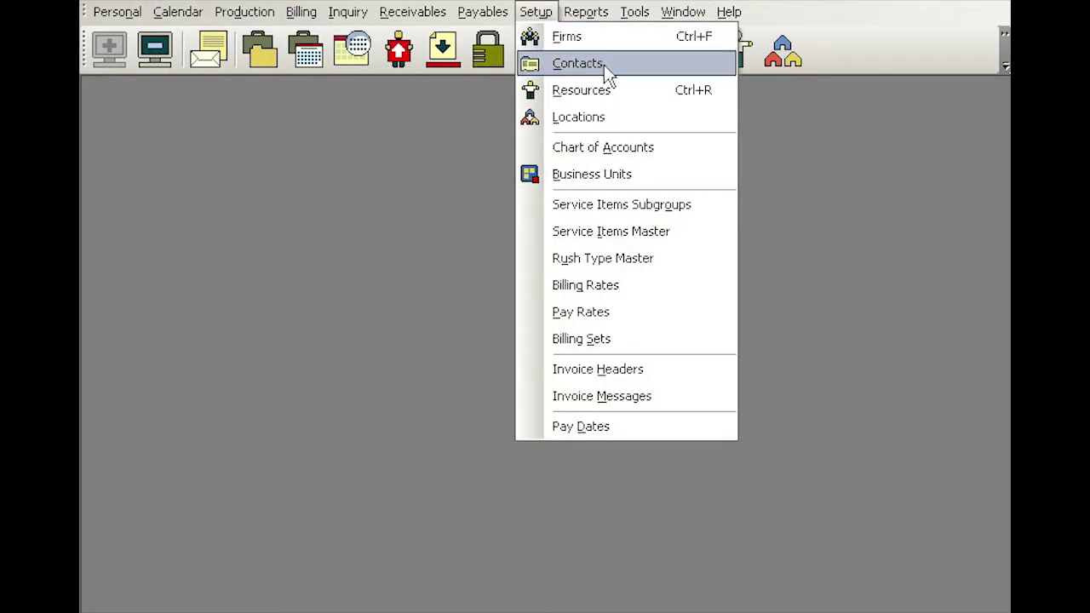
click(464, 134)
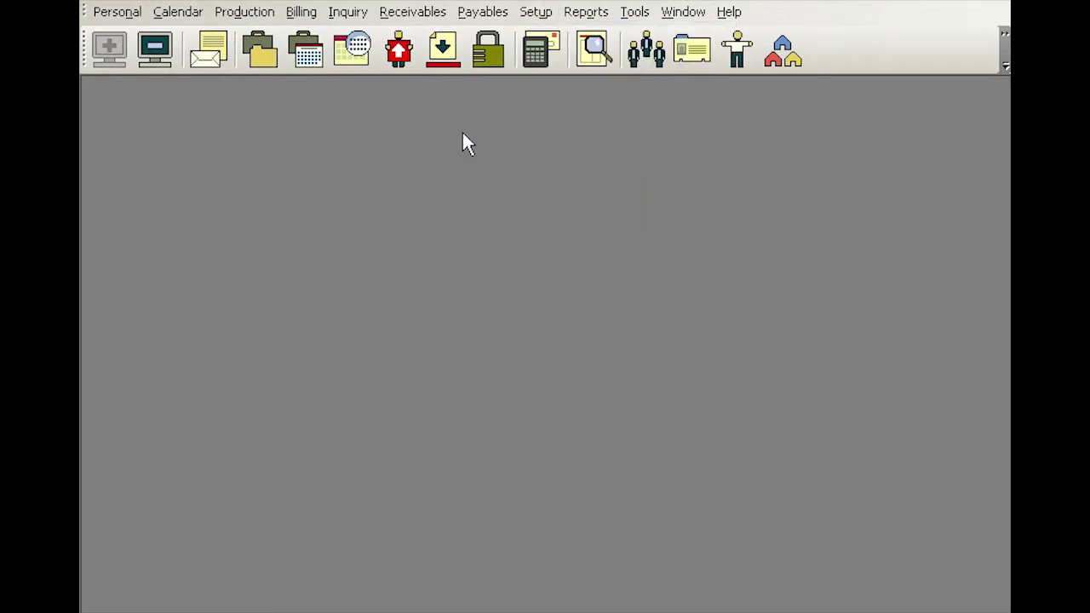
click(694, 57)
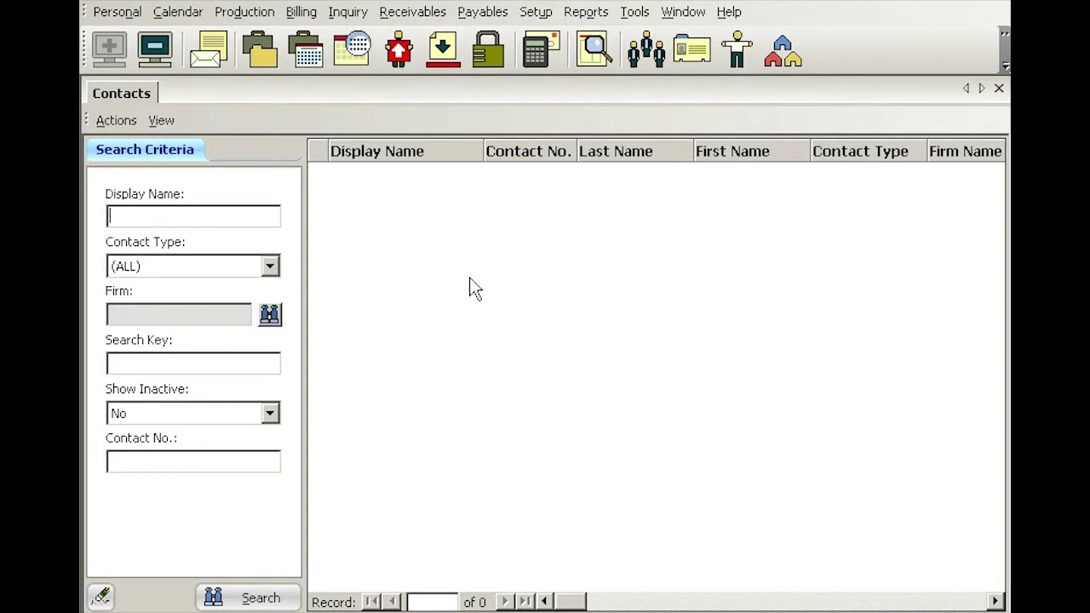
Set the Firm search criterion to the law office found through the firm name lookup
click(270, 315)
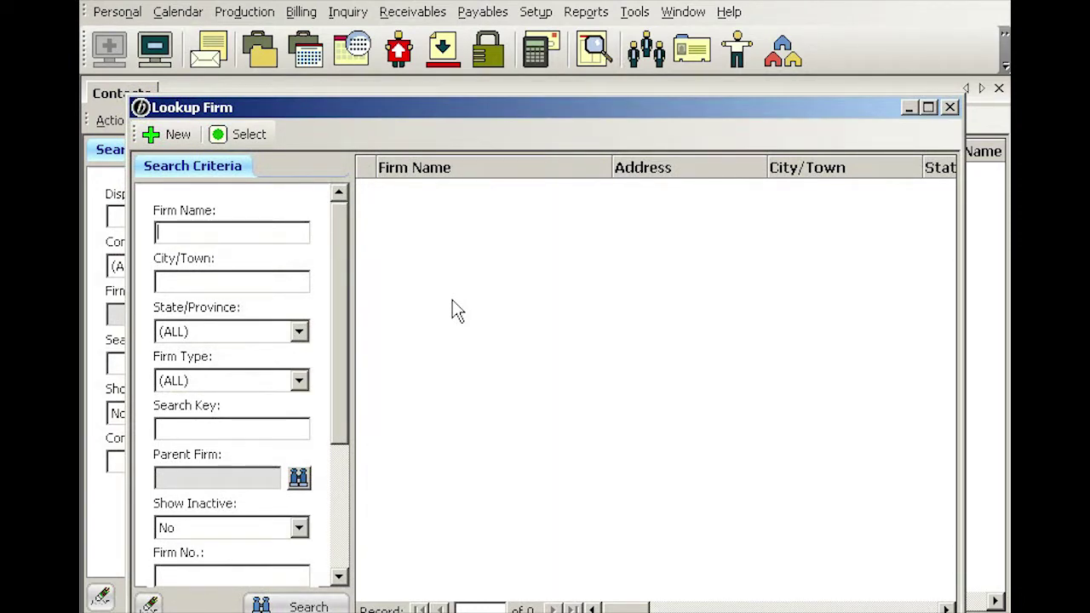
text(lee)
key(Return)
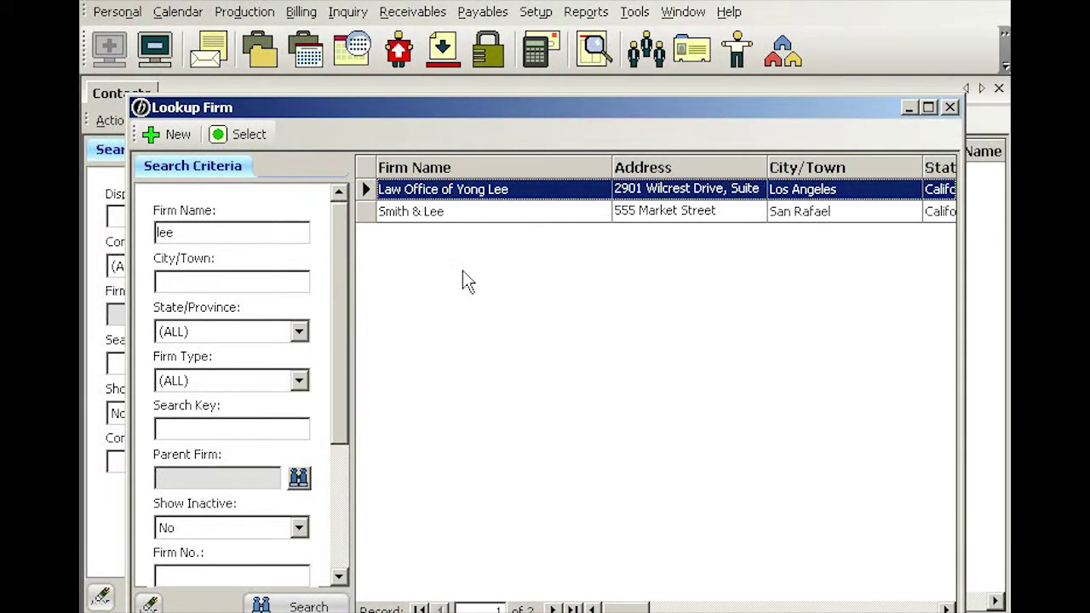
double_click(544, 188)
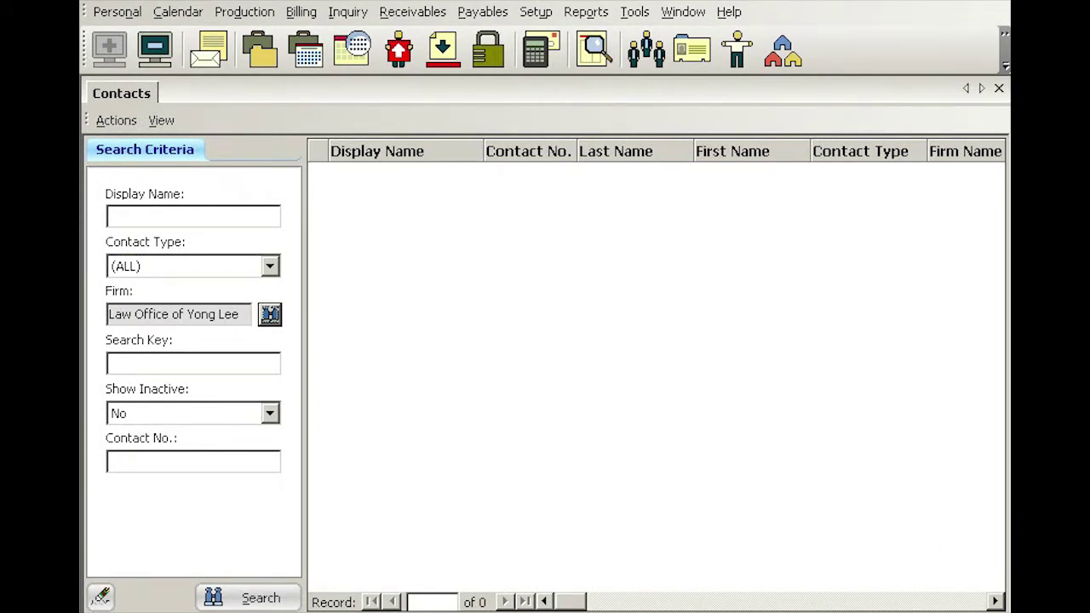
Search contacts at that law office and, with none found, start a new contact
click(260, 599)
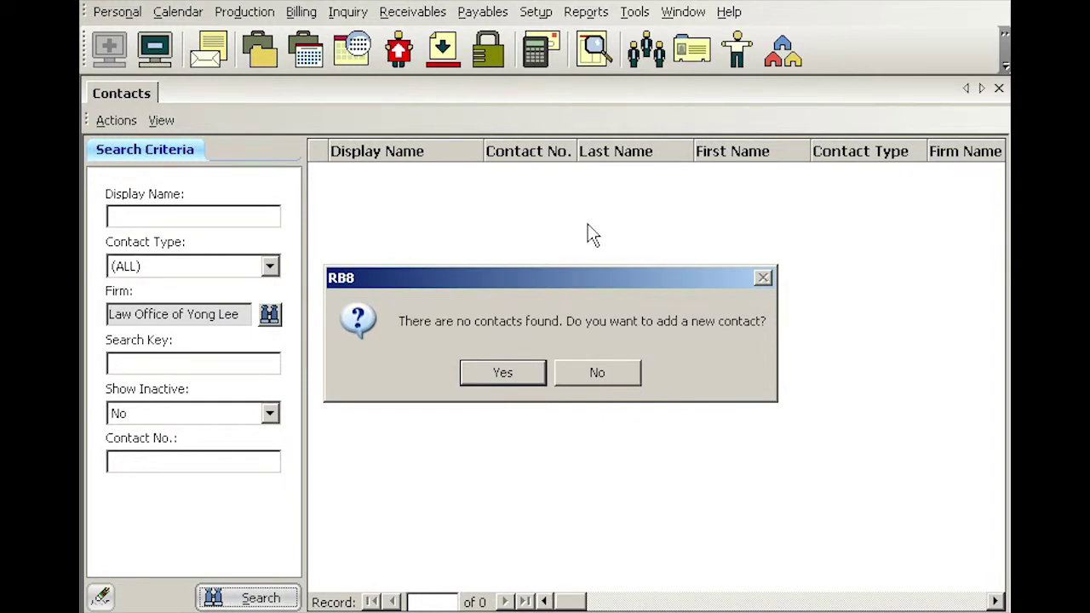
click(502, 375)
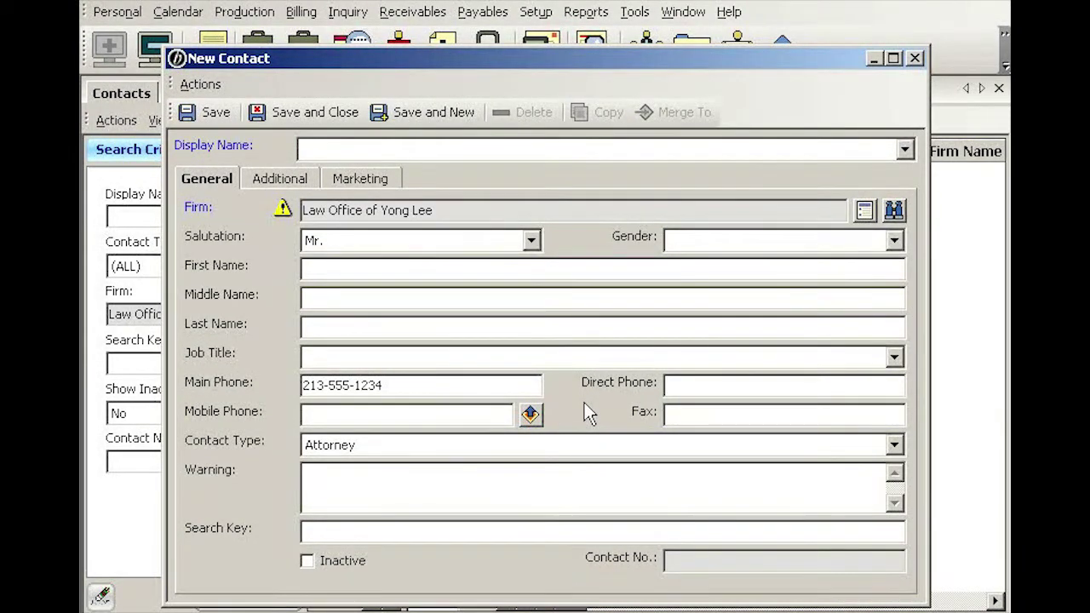
Enter the contact's first name, middle initial and last name, then open the Display Name formats
key(Tab)
key(Tab)
key(Tab)
key(Tab)
key(Tab)
key(Tab)
key(Tab)
key(Tab)
click(905, 151)
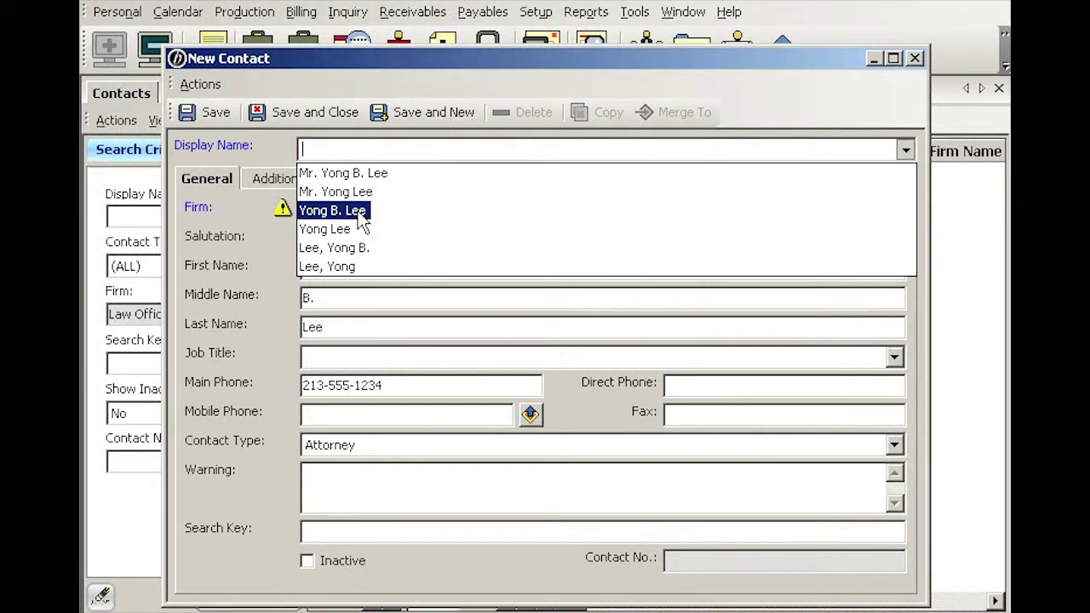
click(360, 213)
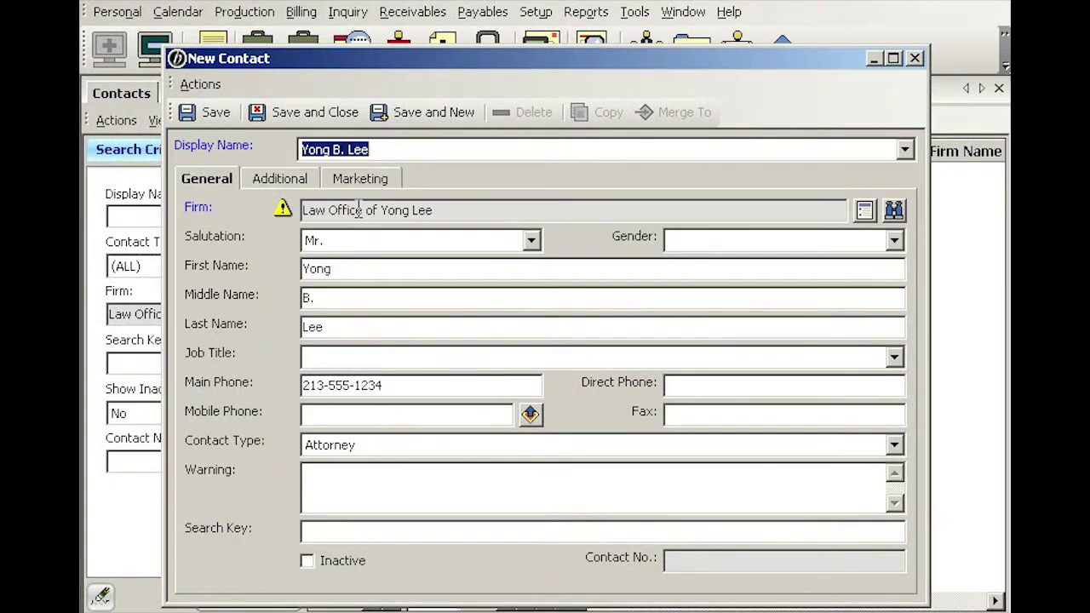
click(371, 358)
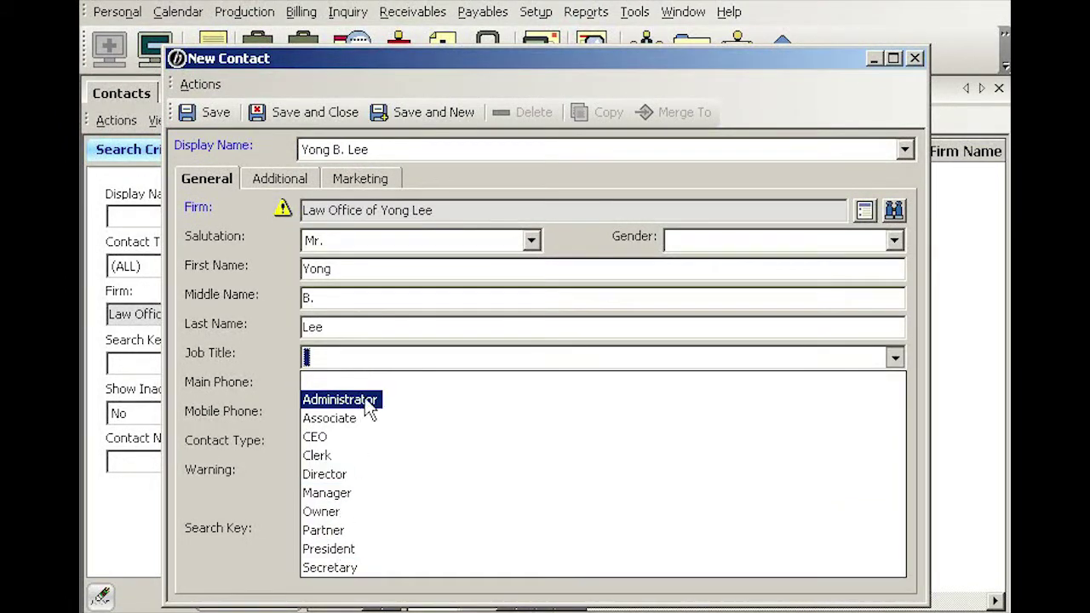
click(372, 362)
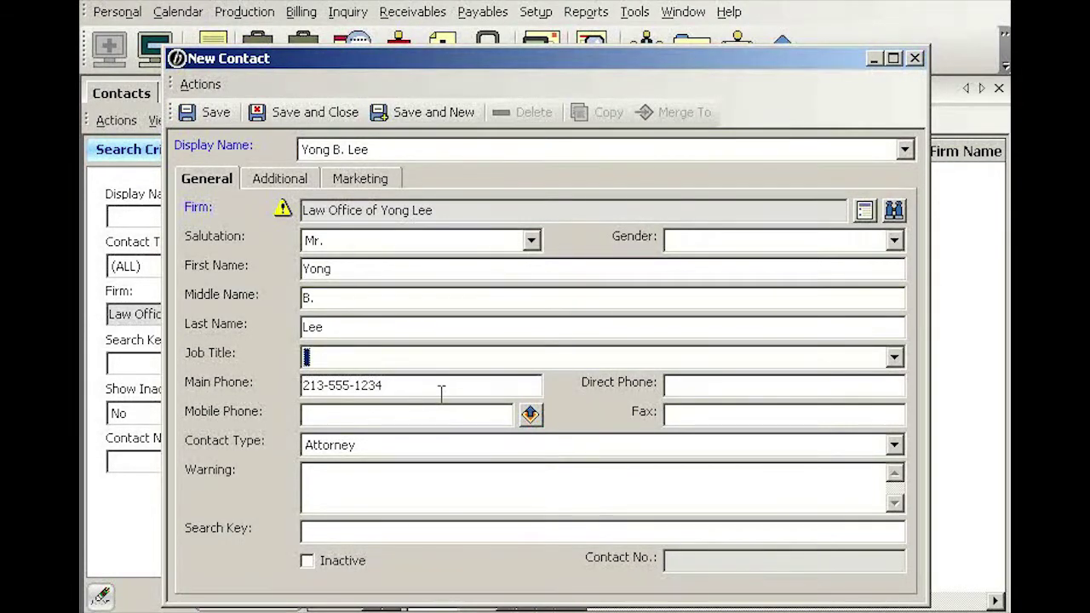
click(684, 385)
click(408, 445)
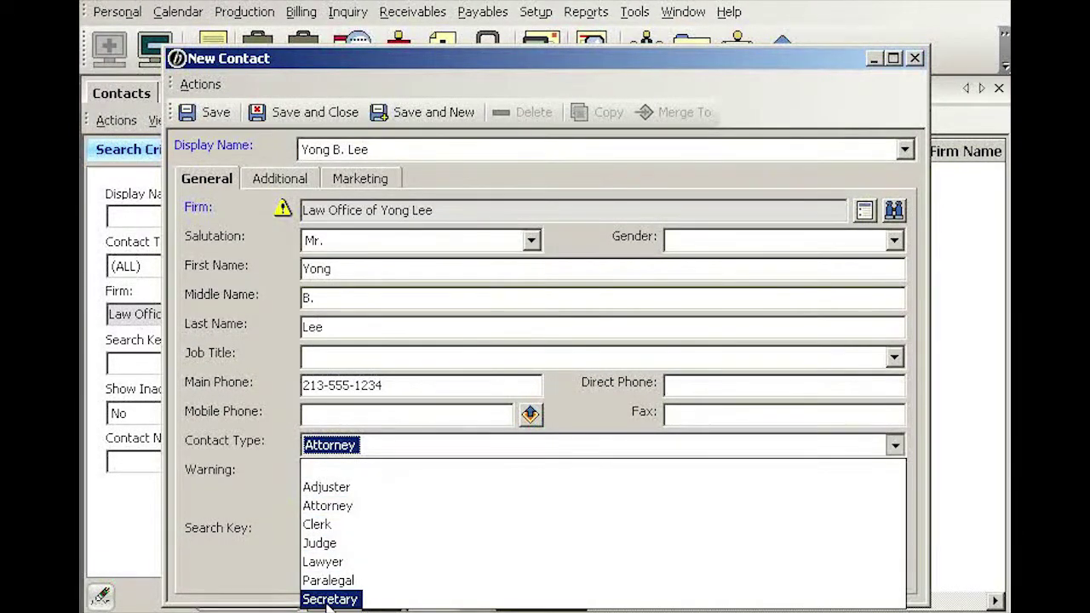
click(577, 426)
click(368, 477)
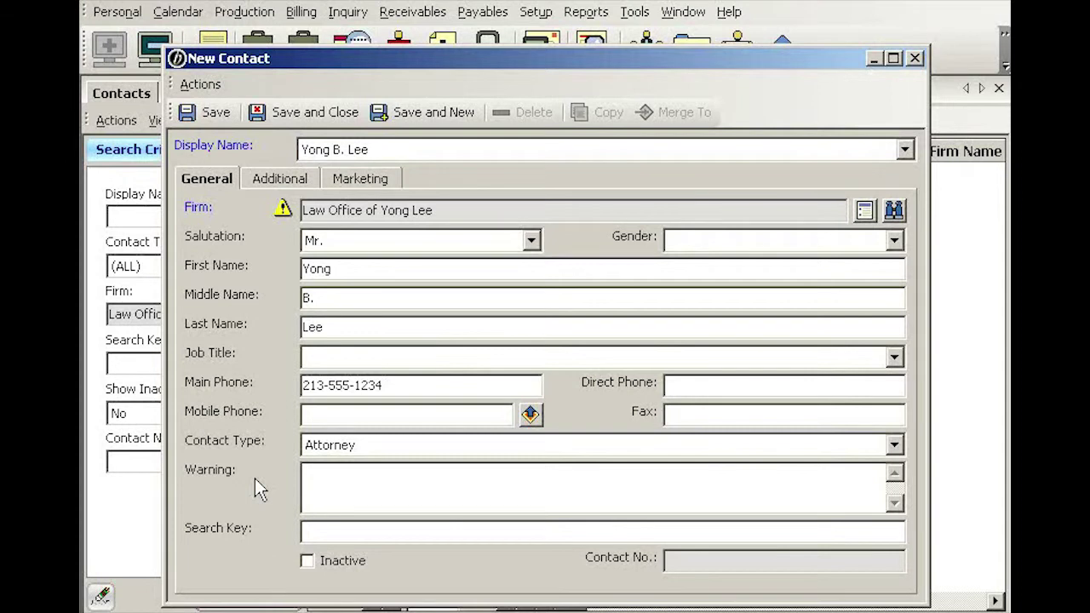
Enter the warning note 'Bad accent, hard to understand'
text(Bad acce)
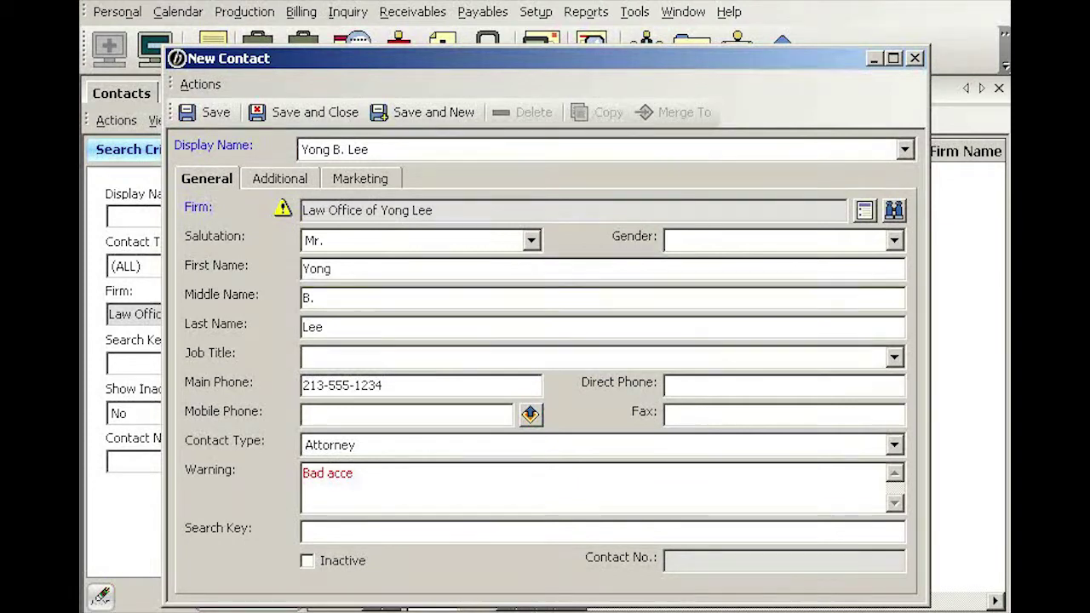
text(nt, hard to u)
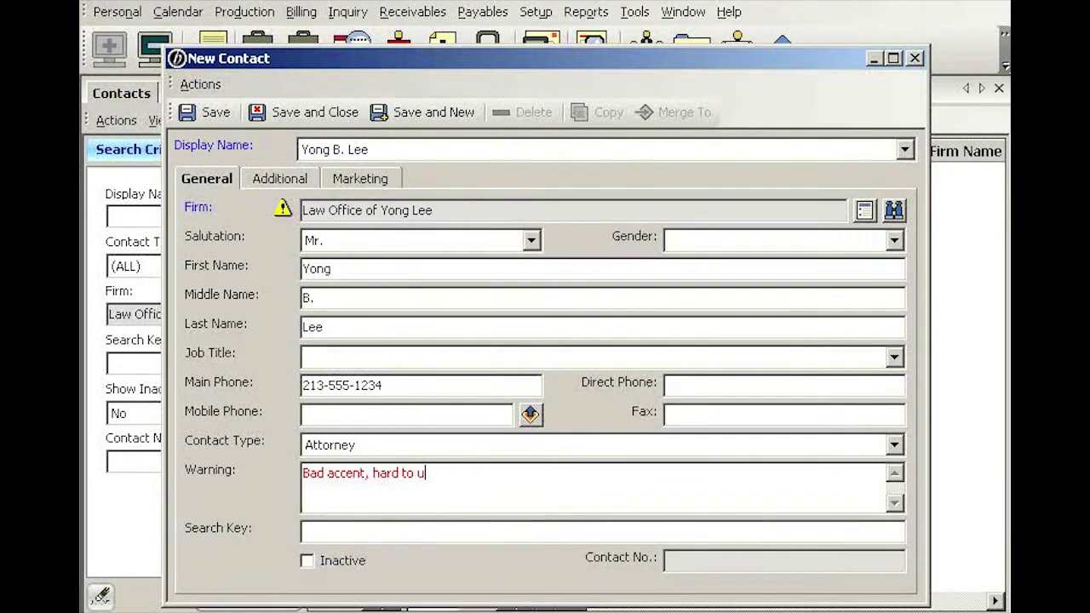
text(nderstand)
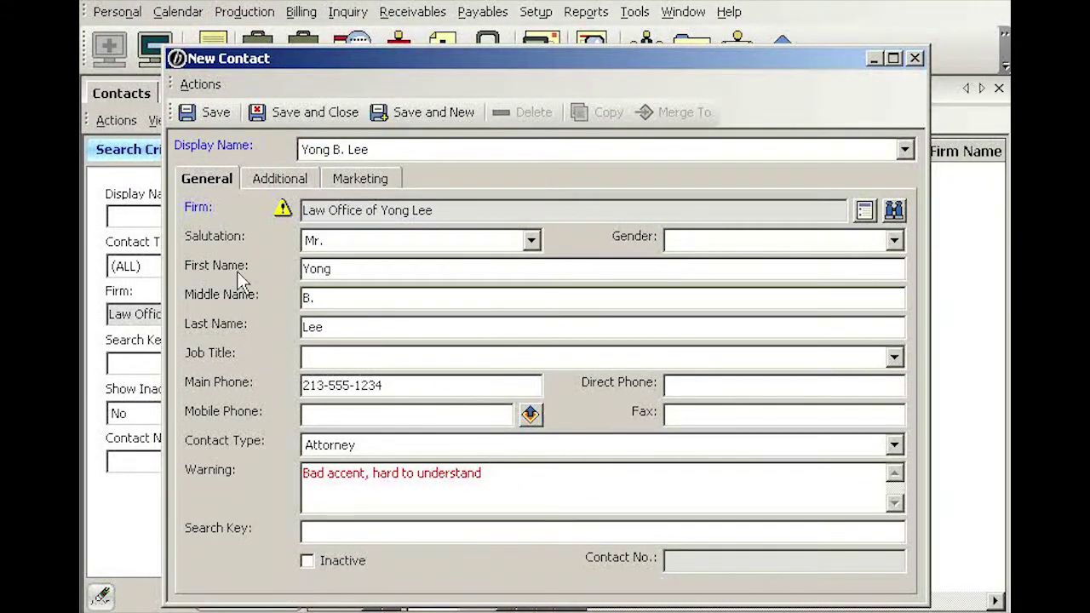
On the Additional tab, enter the contact's e-mail address with Email as its communication type
click(277, 184)
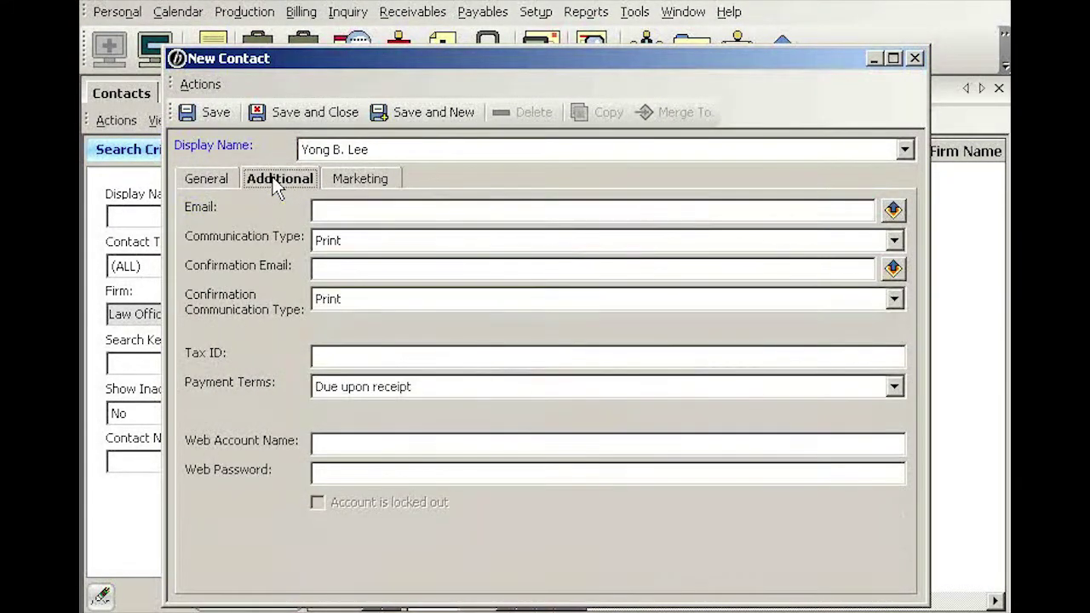
click(329, 213)
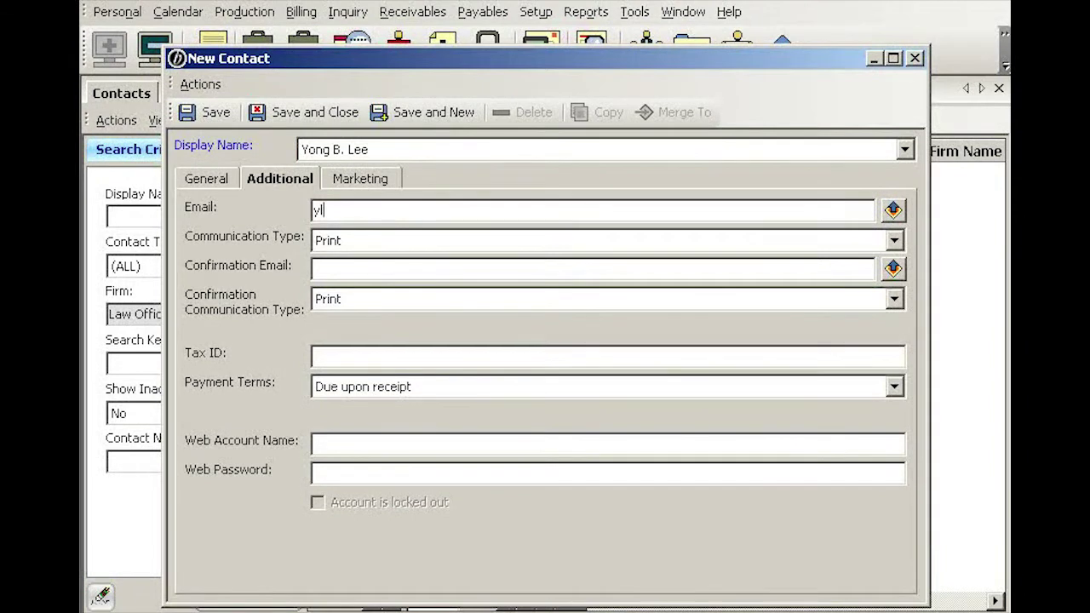
key(Tab)
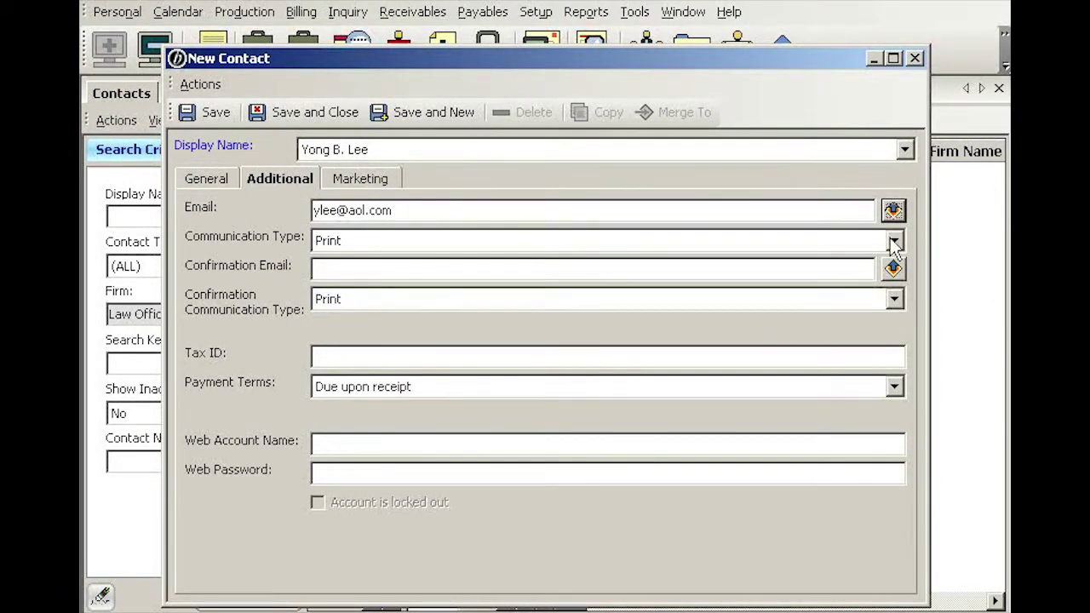
click(893, 241)
click(328, 283)
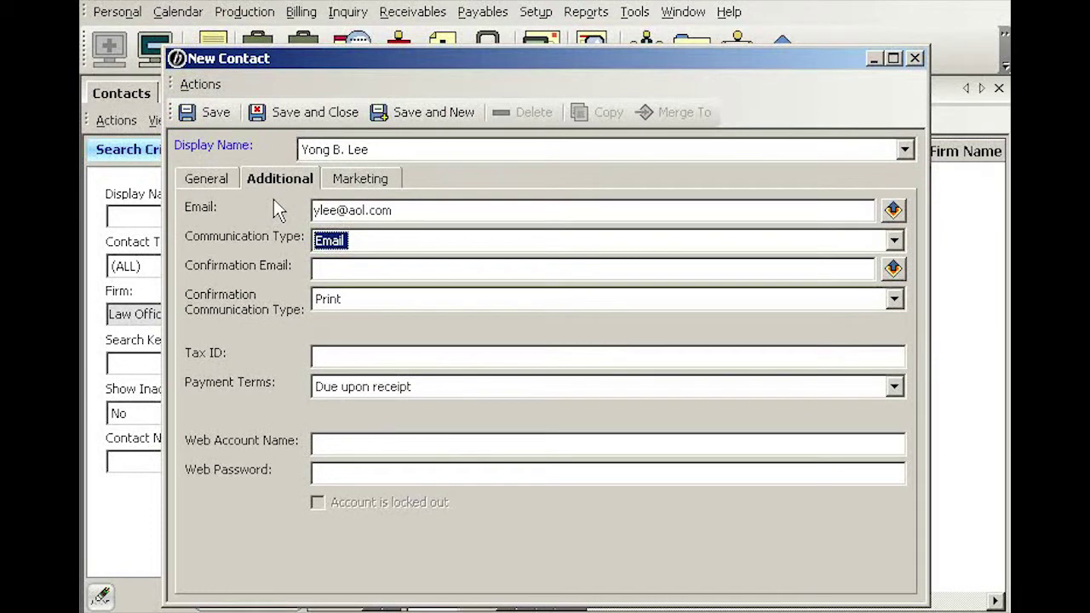
Enter the confirmation e-mail address and set Confirmation Communication Type to Email
click(325, 269)
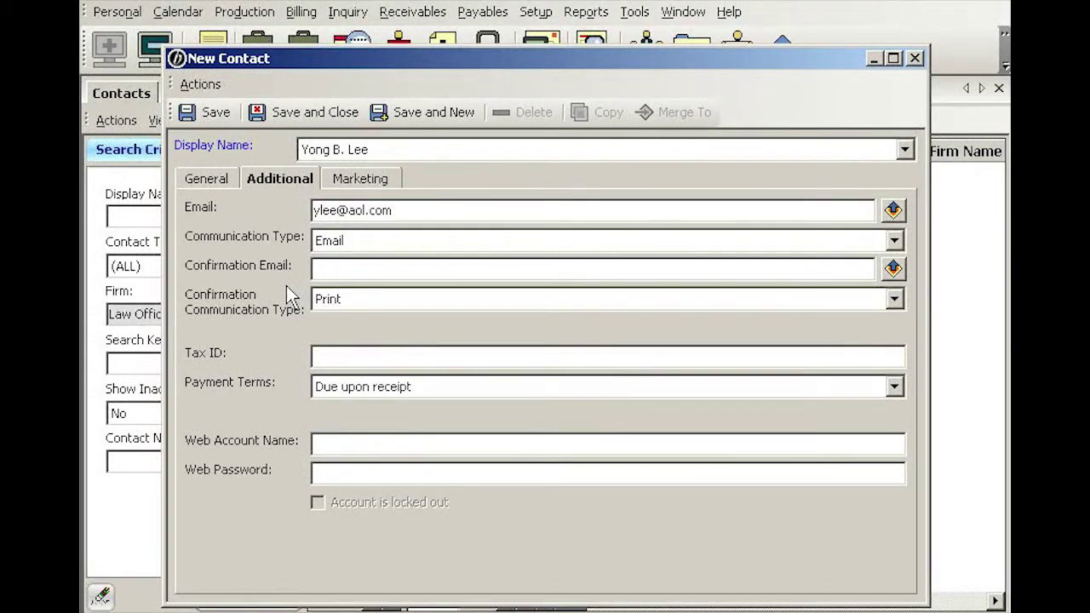
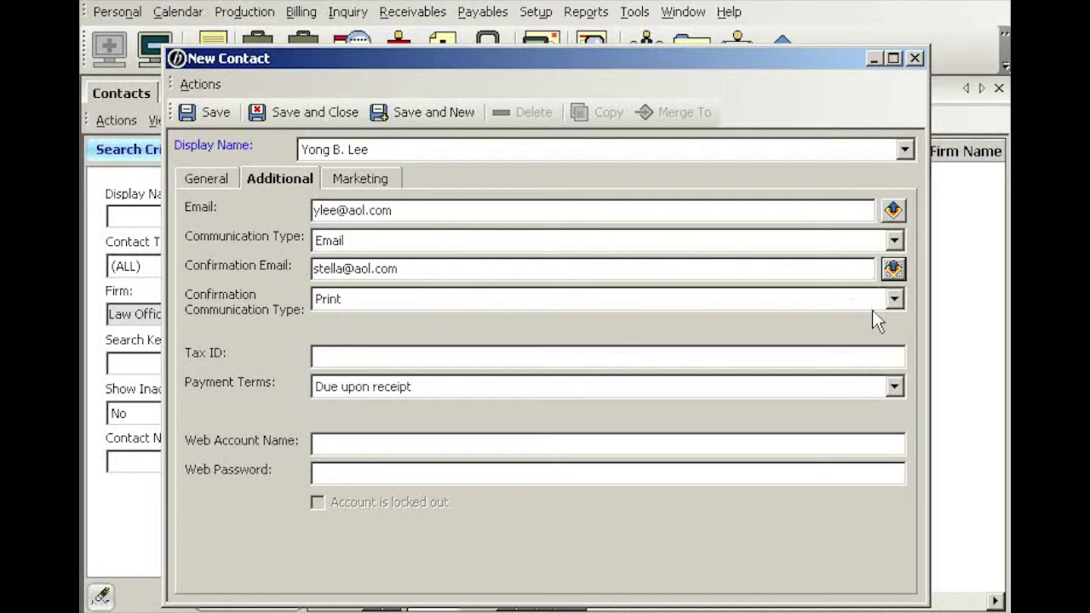
click(895, 299)
click(332, 341)
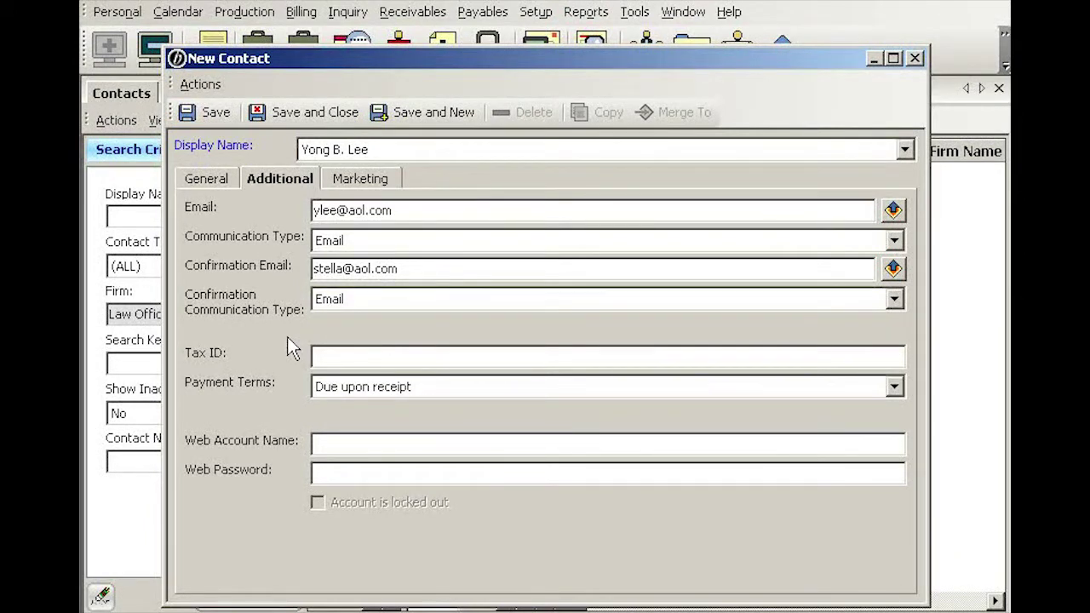
Leave Tax ID, Web Account Name and Web Password empty and show the Marketing details
click(323, 356)
click(326, 443)
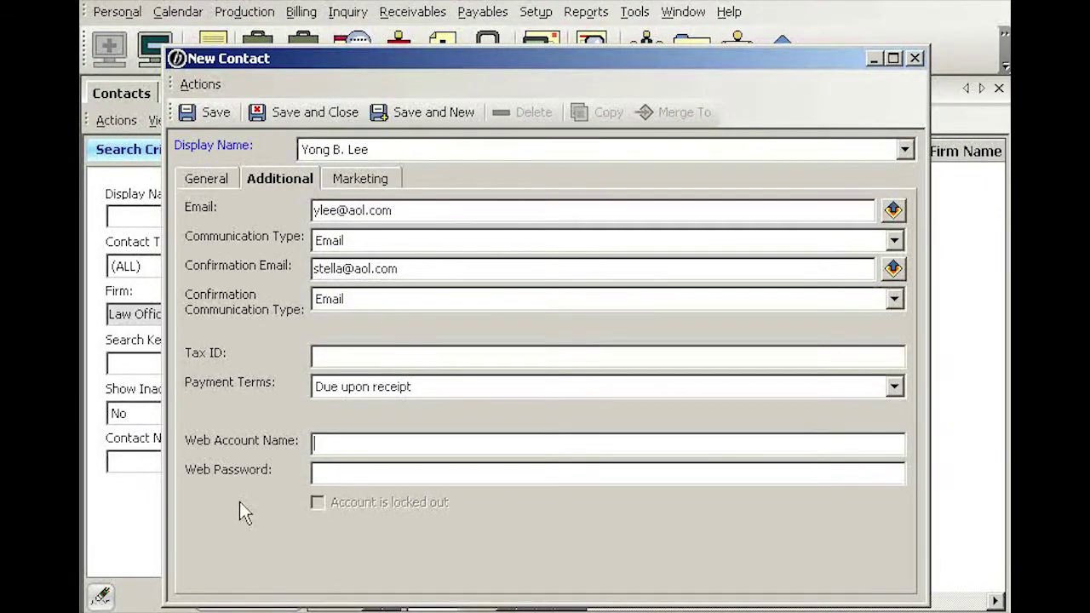
key(Tab)
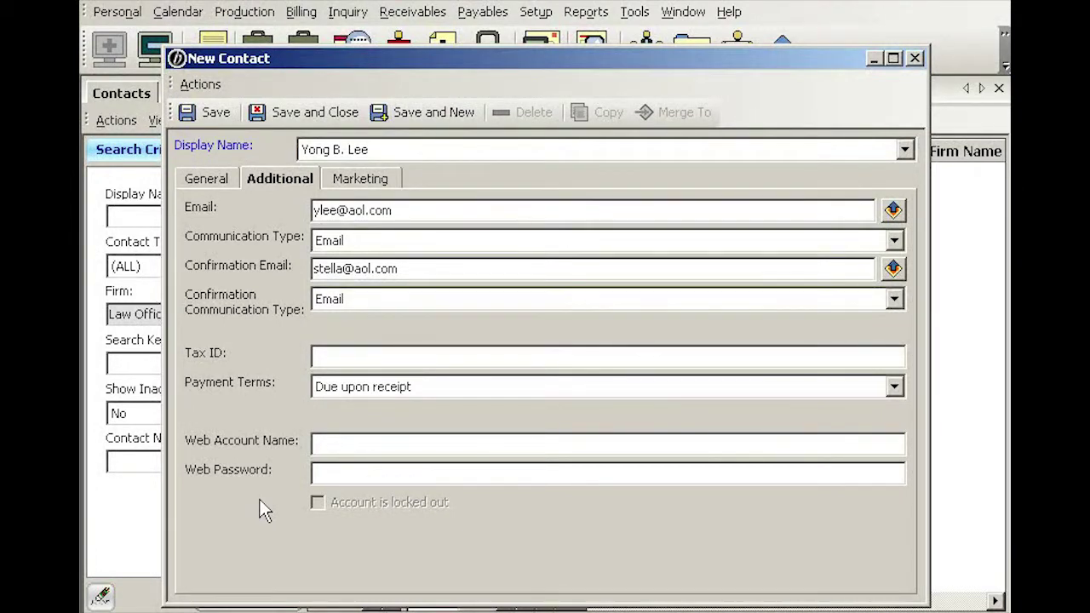
click(378, 182)
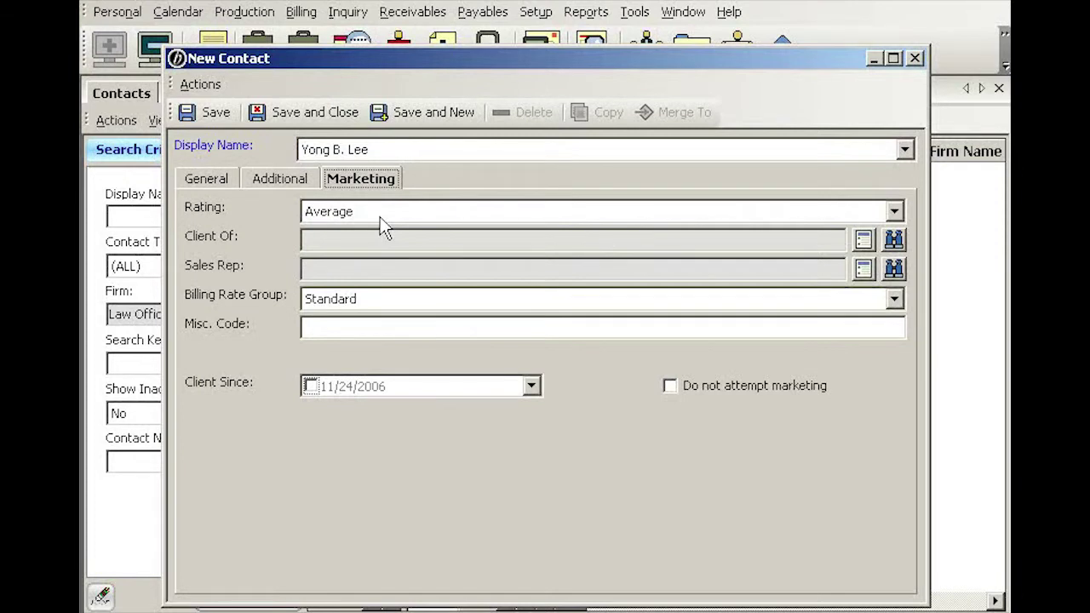
Keep the contact's Rating at Average and save the new attorney contact
click(325, 241)
click(316, 271)
click(368, 211)
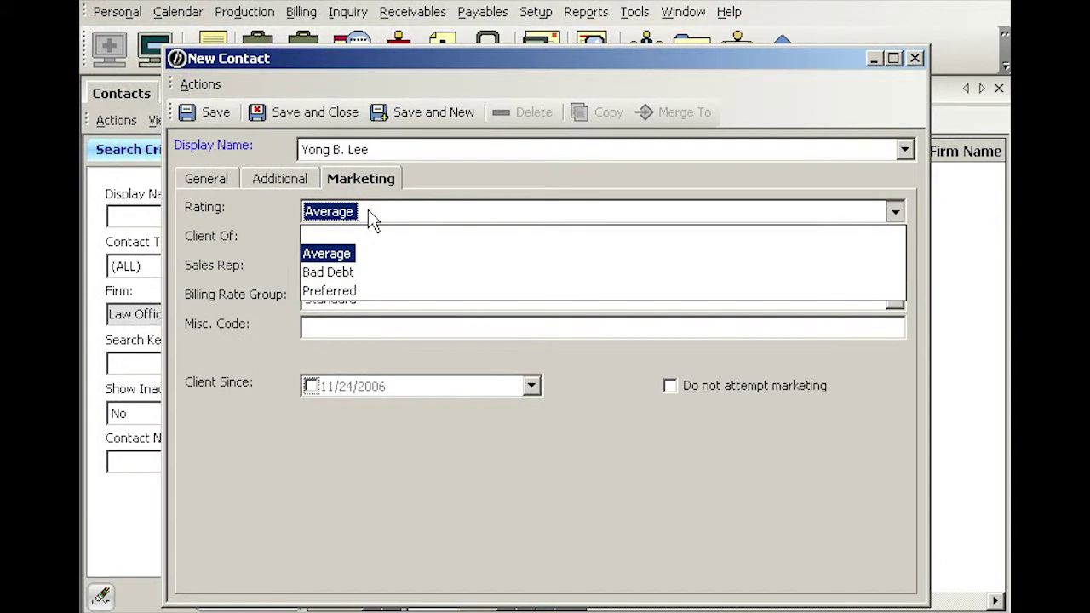
click(334, 252)
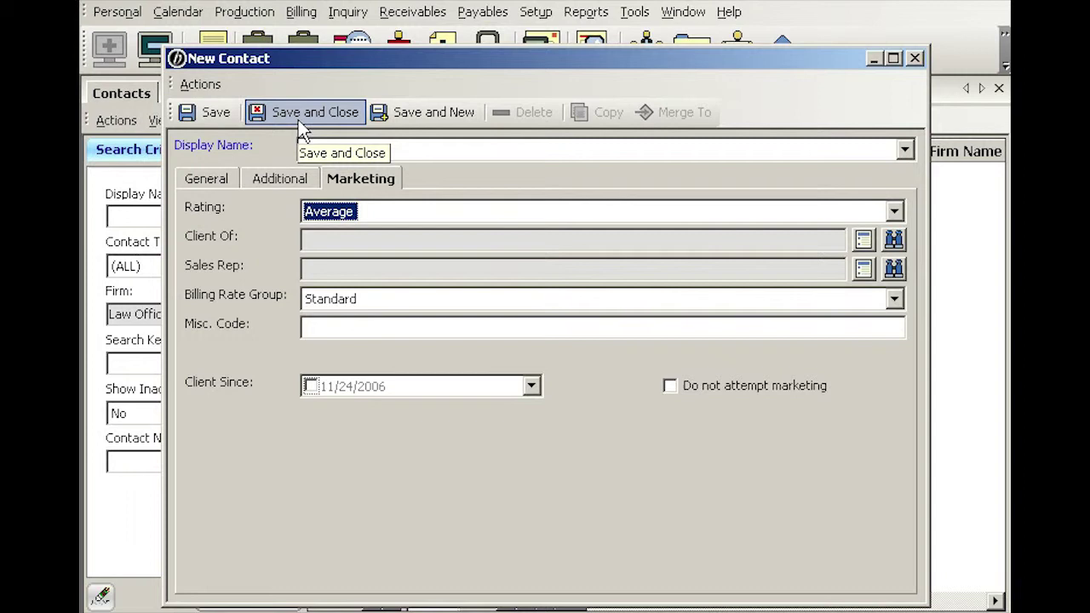
click(212, 113)
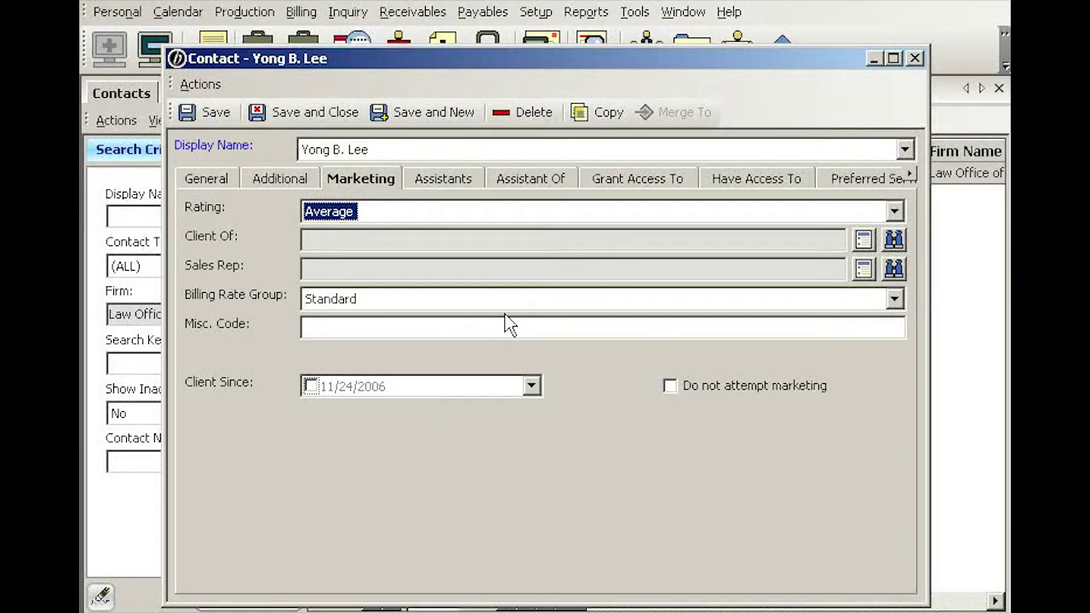
Check the Assistants, Assistant Of and Grant Access To lists, all empty
click(449, 181)
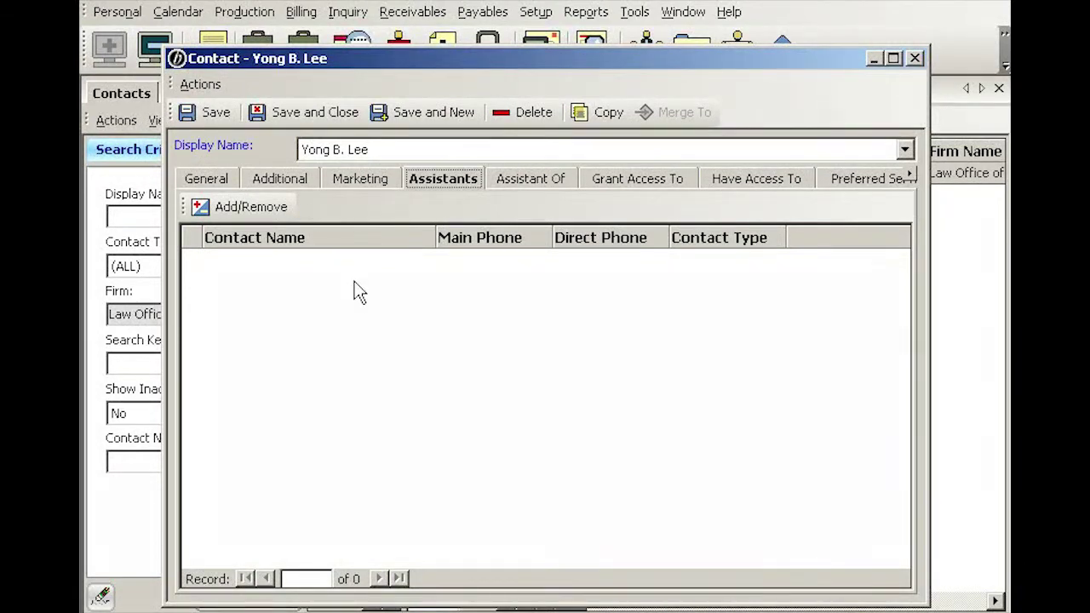
click(538, 185)
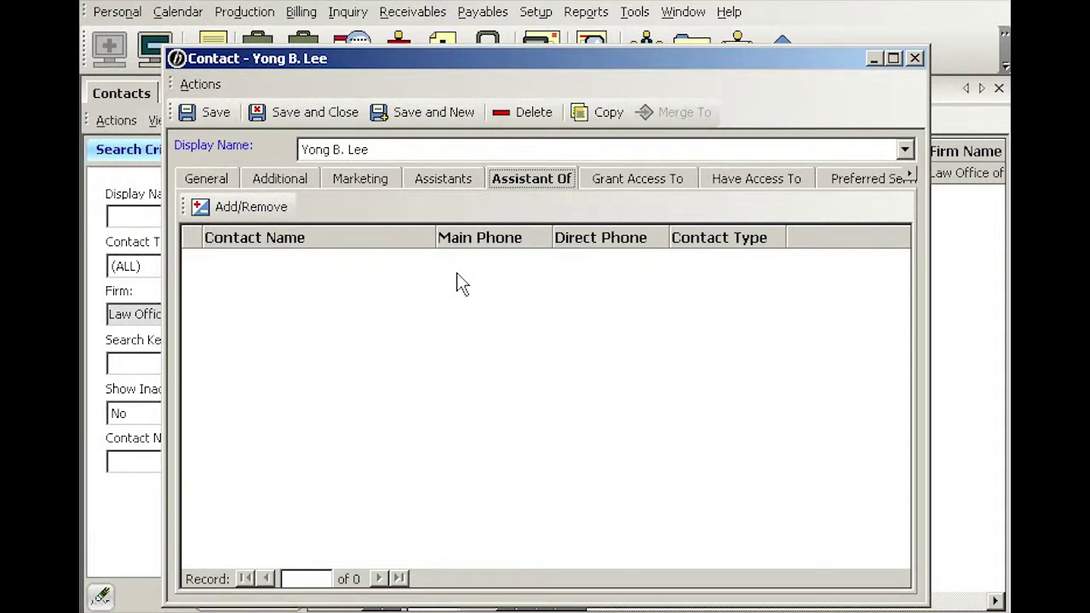
click(640, 181)
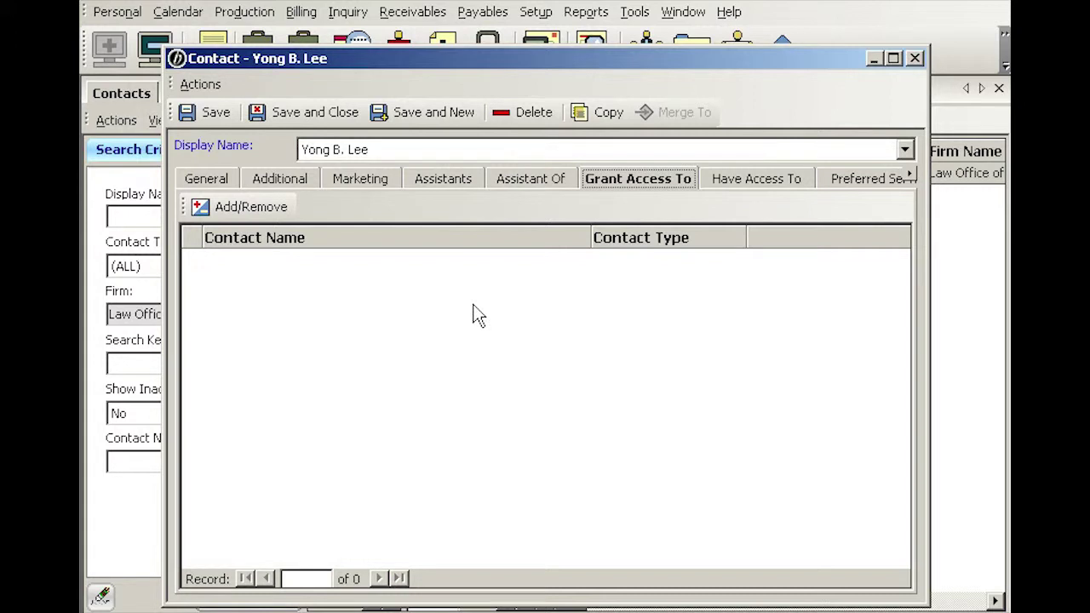
Look at the empty Have Access To list, then show the Preferred Services list
click(768, 181)
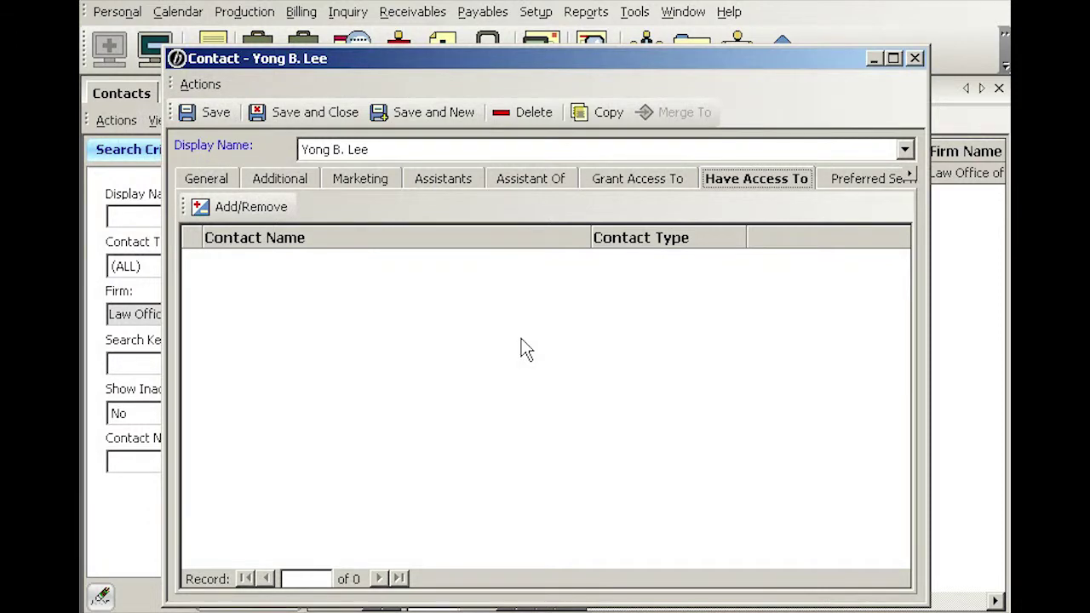
click(856, 182)
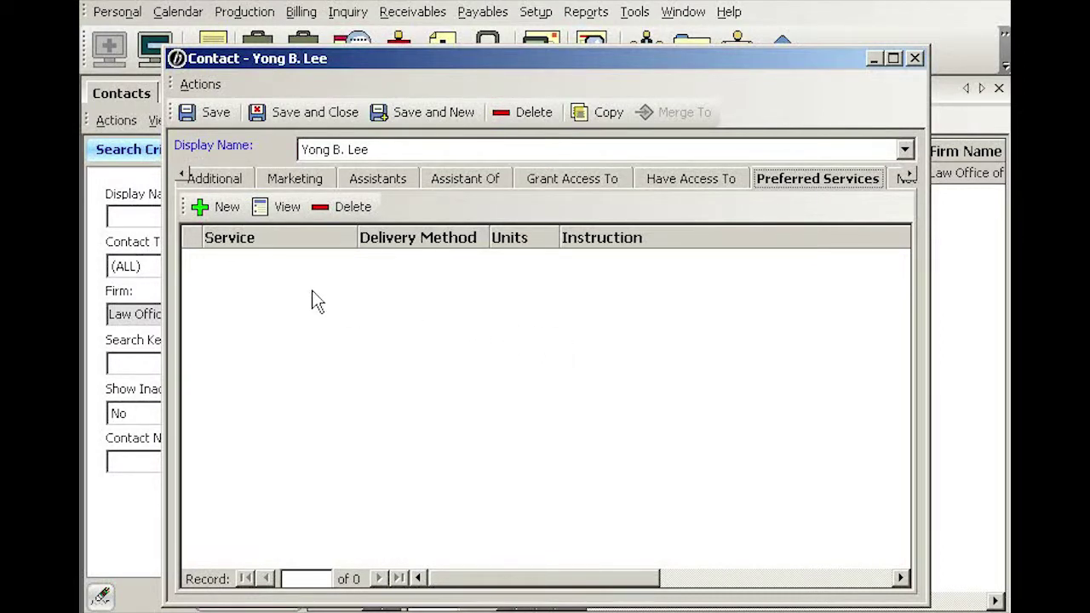
Add a Production (Amicus Disk) preferred service, 1 unit delivered by Email, then save and close the contact
click(225, 213)
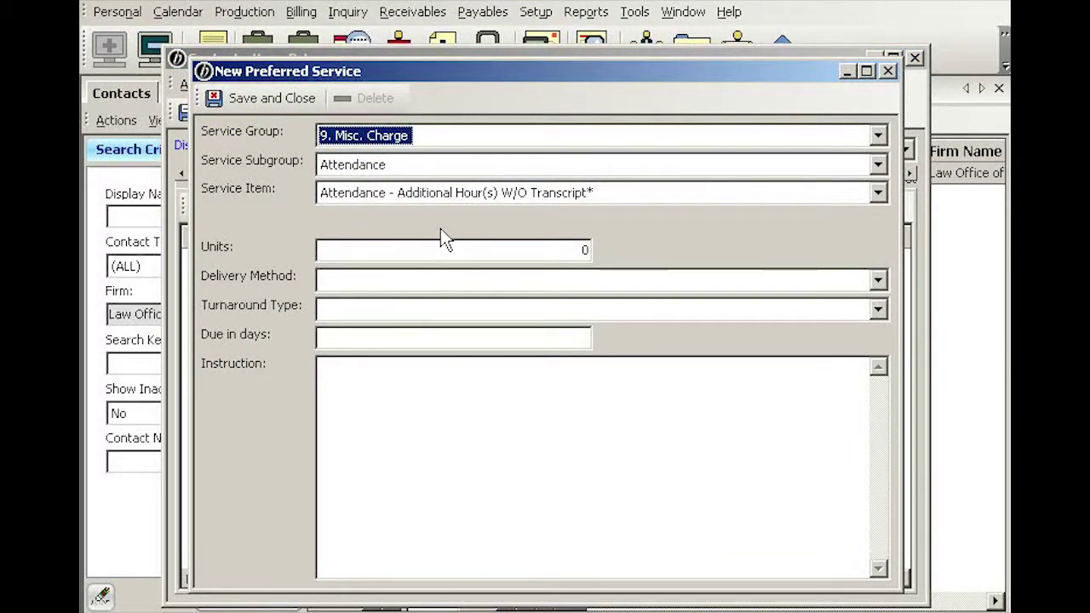
key(Tab)
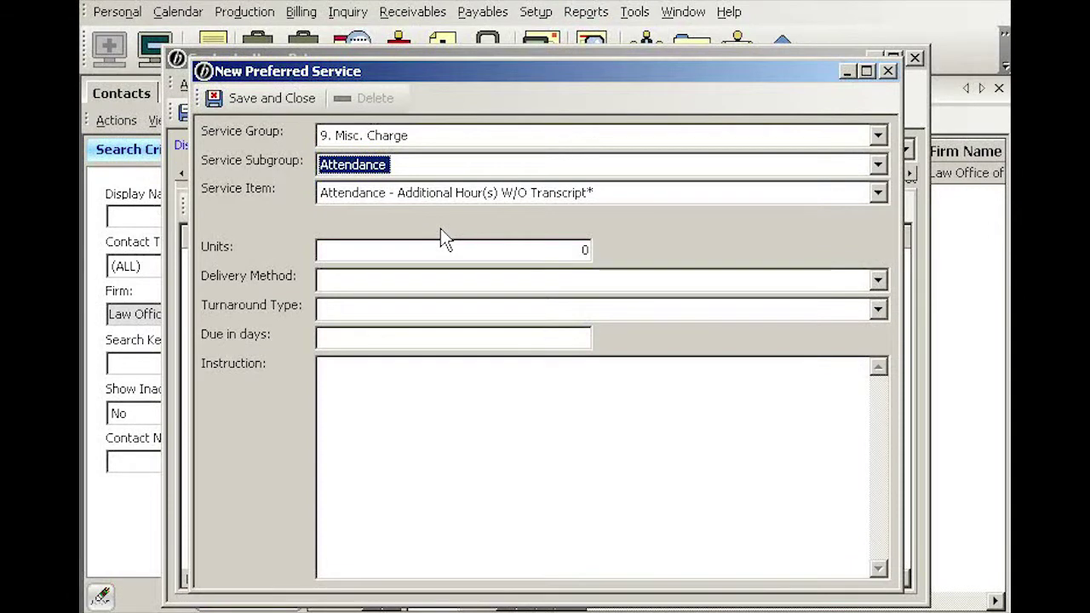
key(Down)
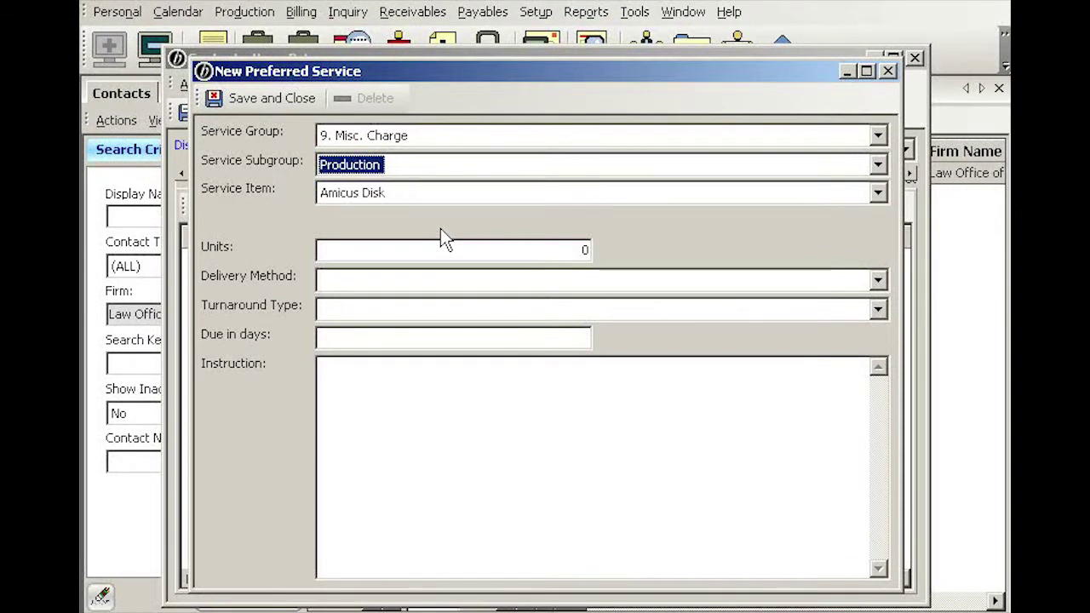
key(Tab)
key(Tab)
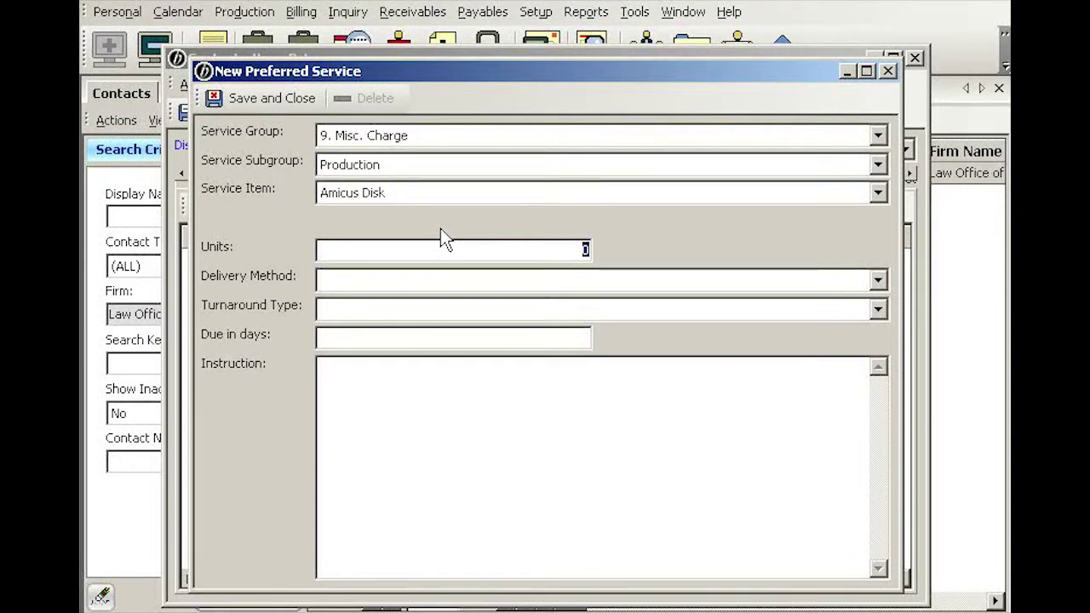
text(1)
key(Tab)
click(880, 284)
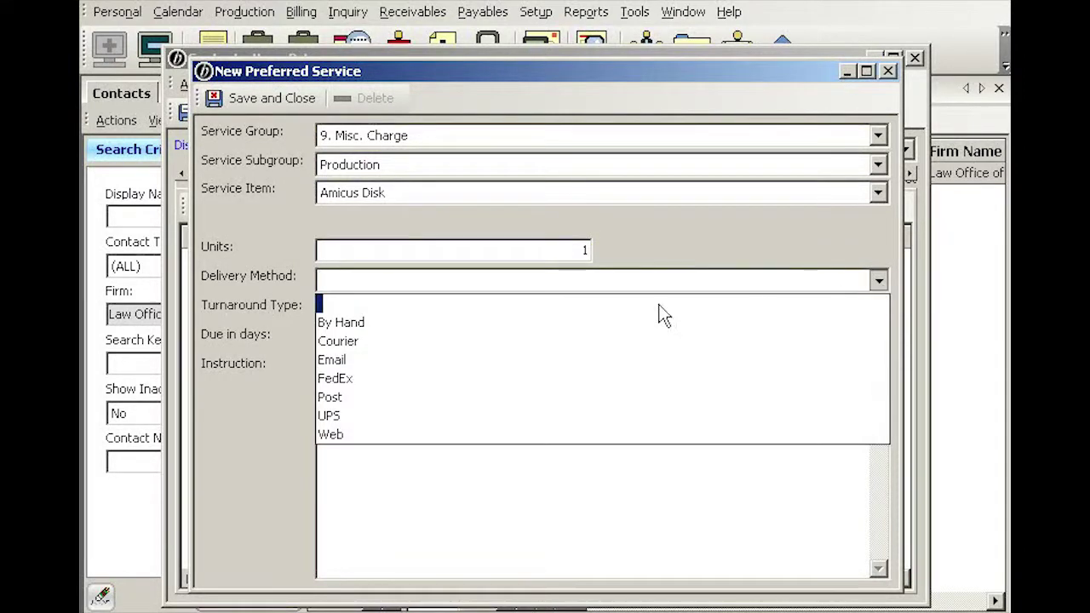
click(332, 360)
click(333, 366)
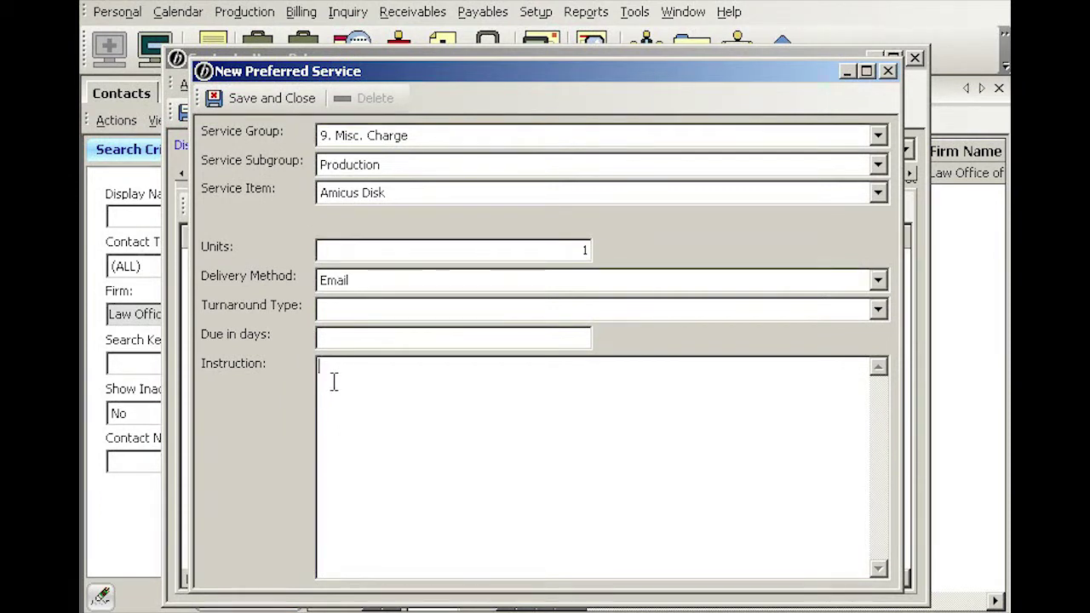
click(283, 99)
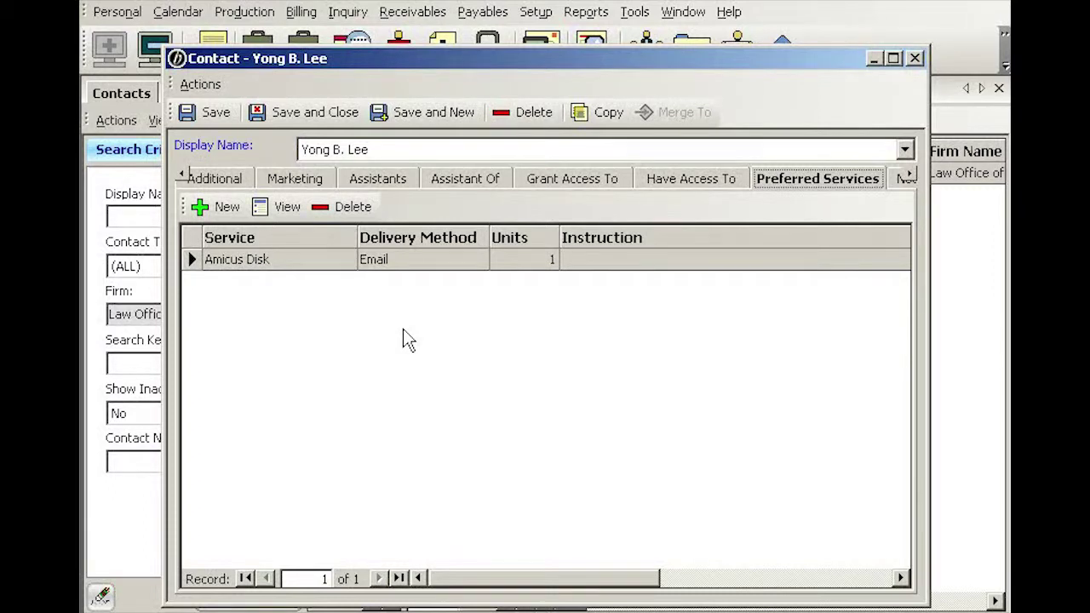
click(321, 119)
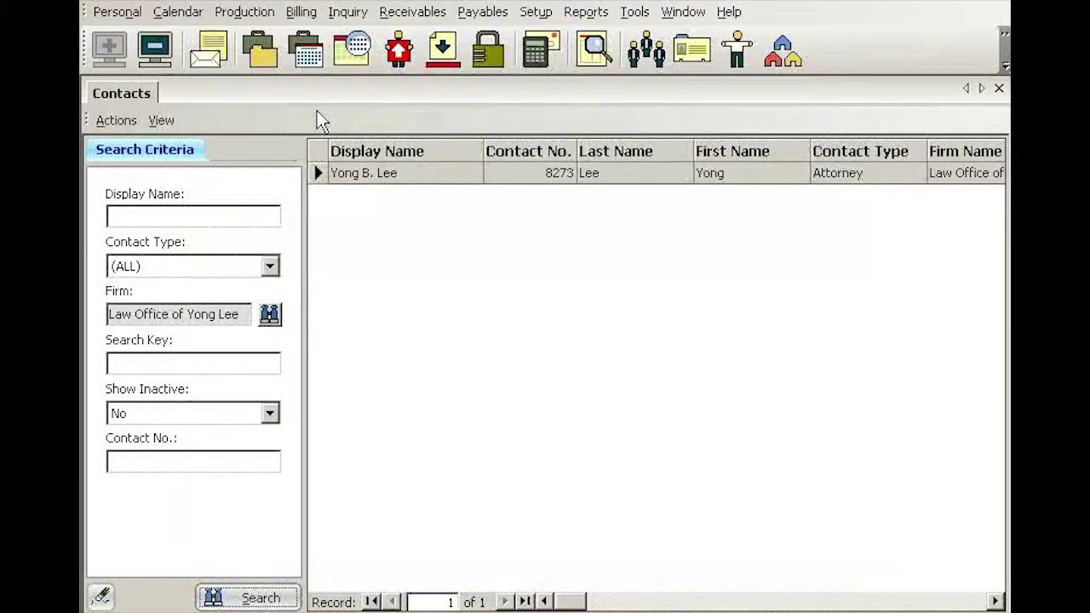